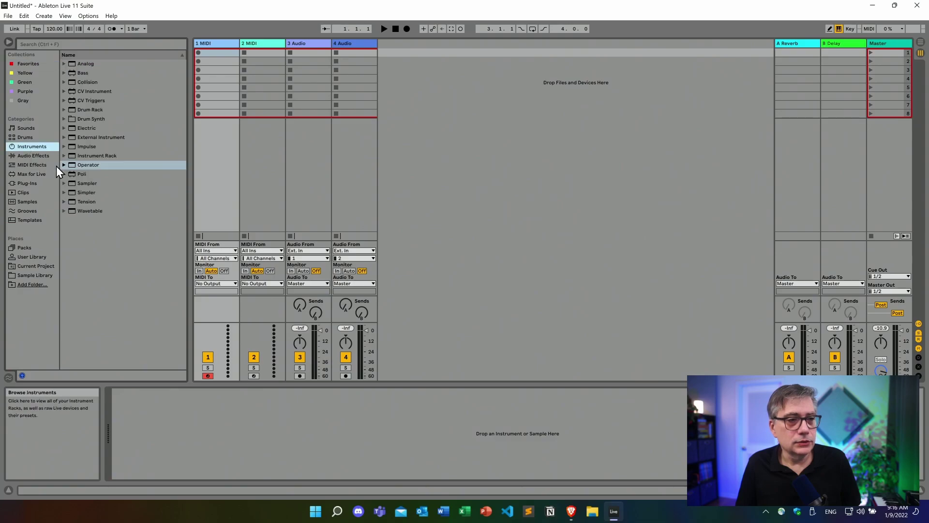
Load the Operator instrument onto the first MIDI track
{"action": "left_click_drag", "start_coordinate": [87, 164], "coordinate": [232, 142]}
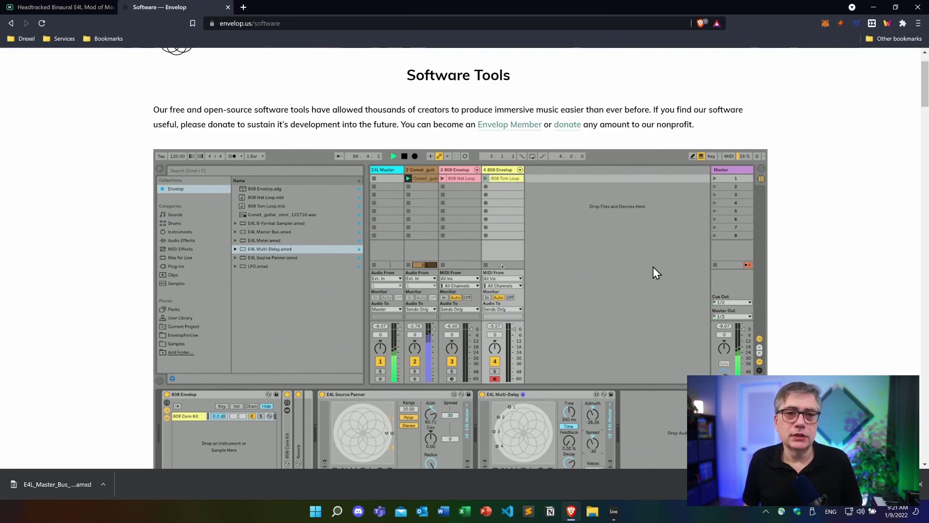
Review the Envelop for Live description and the download sign-up section on the Envelop software page in the browser
{"action": "scroll", "coordinate": [715, 259], "scroll_direction": "up", "scroll_amount": 1}
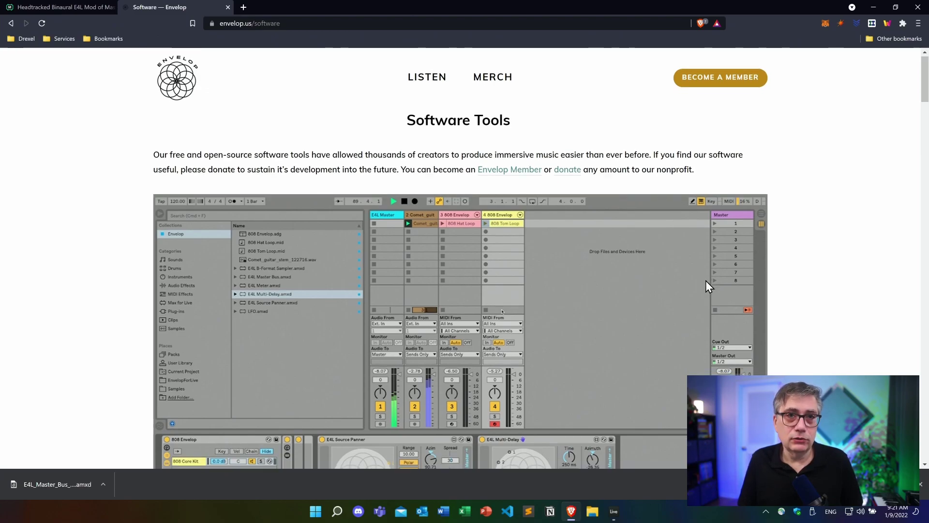
{"action": "scroll", "coordinate": [705, 280], "scroll_direction": "down", "scroll_amount": 10}
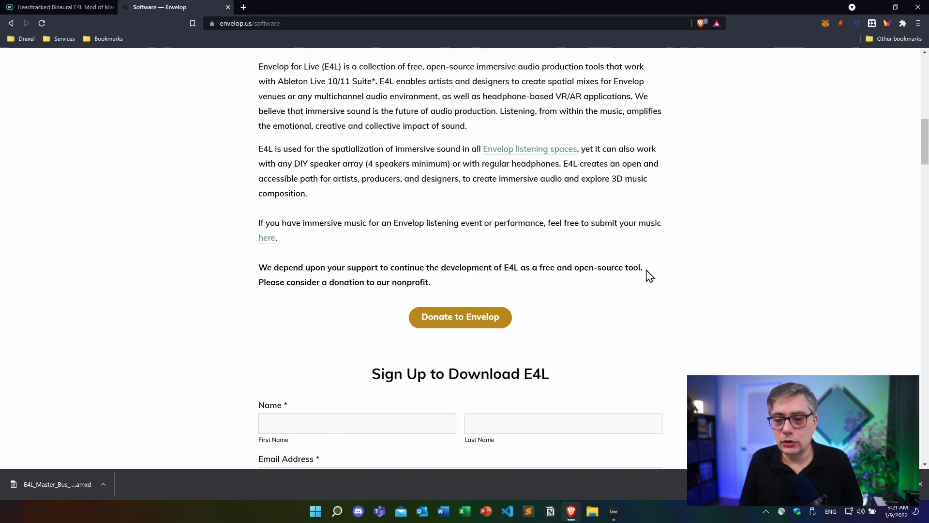
{"action": "scroll", "coordinate": [649, 275], "scroll_direction": "up", "scroll_amount": 2}
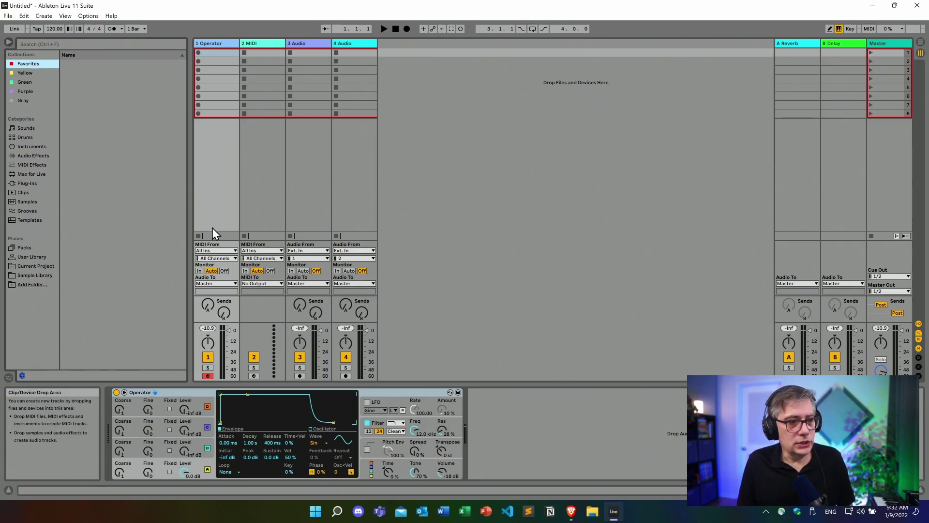
Add E4L Source Panner from the User Library's Envelop for Live pack after Operator on the first track in Ableton Live
{"action": "left_click", "coordinate": [27, 256]}
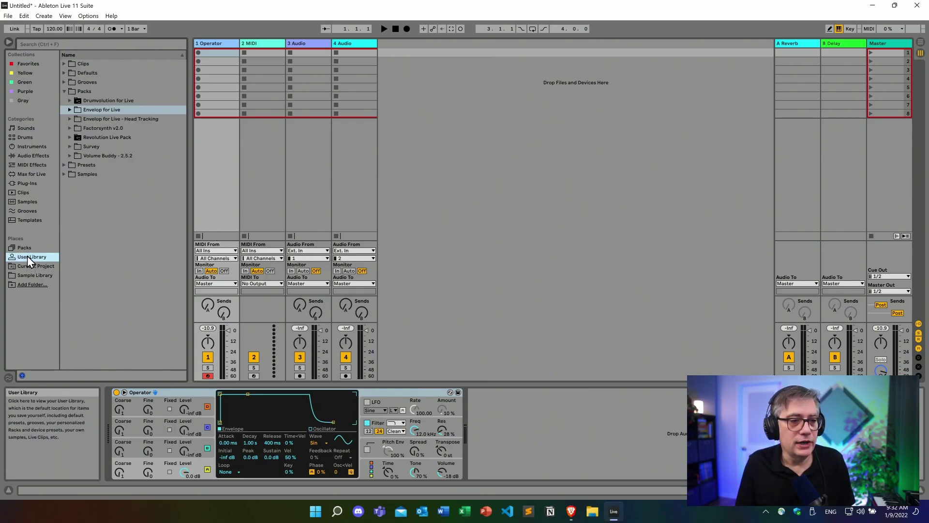
{"action": "left_click", "coordinate": [69, 110]}
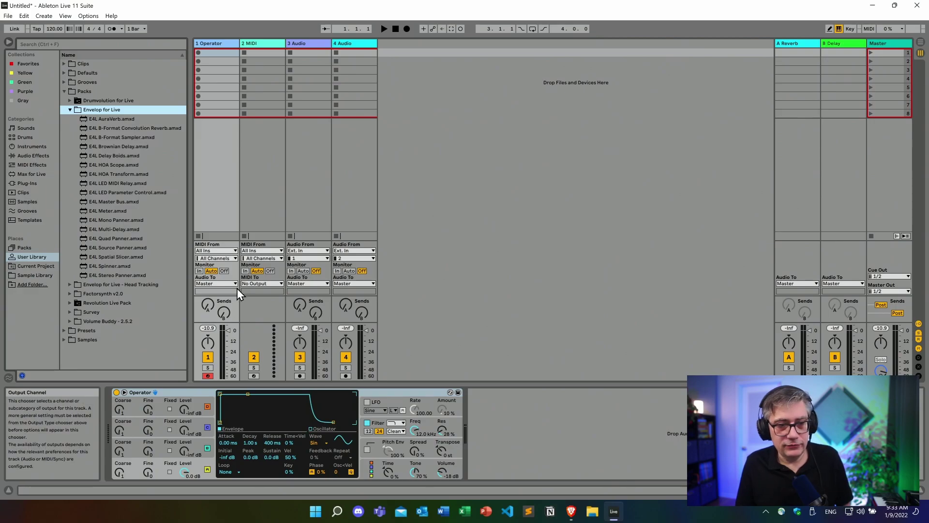
{"action": "mouse_move", "coordinate": [103, 249]}
{"action": "left_mouse_down"}
{"action": "mouse_move", "coordinate": [526, 417]}
{"action": "mouse_move", "coordinate": [524, 430]}
{"action": "left_mouse_up"}
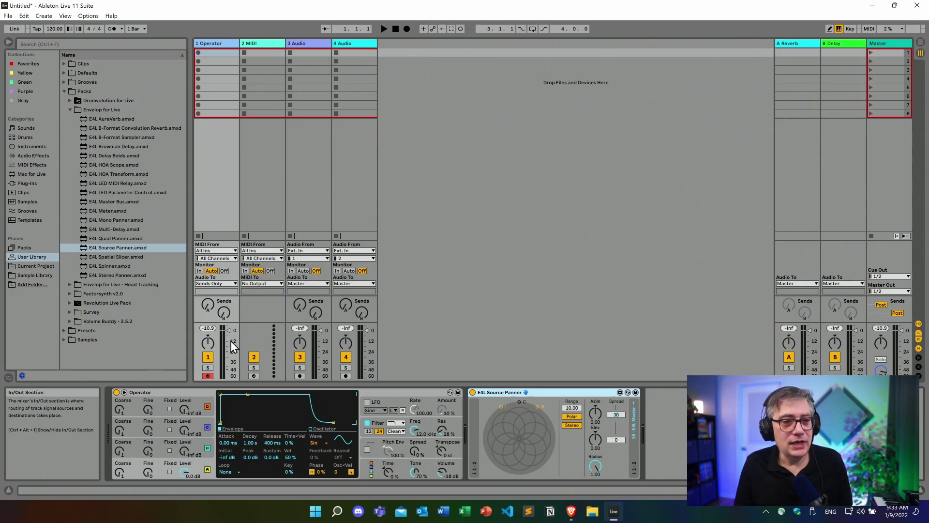
Load E4L Master Bus onto the fourth track, an audio track, and set its decoder to Stereo
{"action": "left_click", "coordinate": [103, 201]}
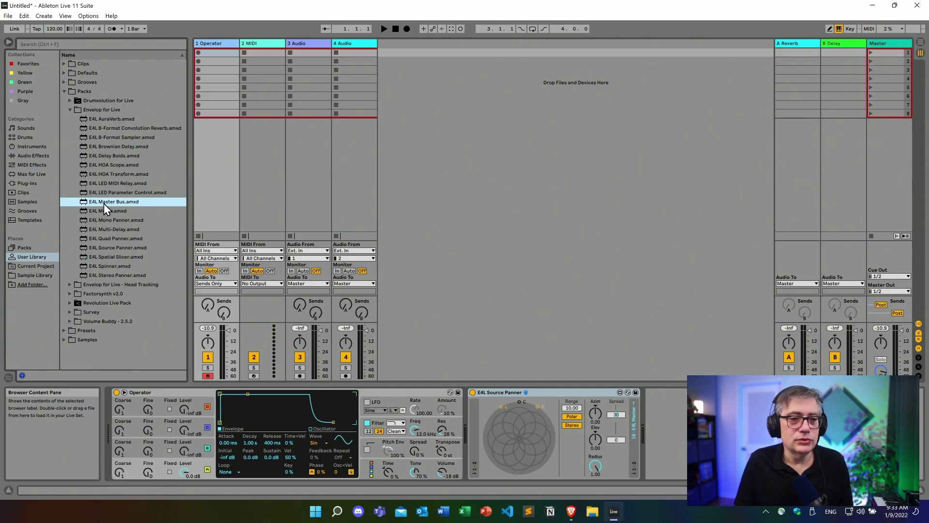
{"action": "left_click_drag", "start_coordinate": [359, 182], "coordinate": [358, 182]}
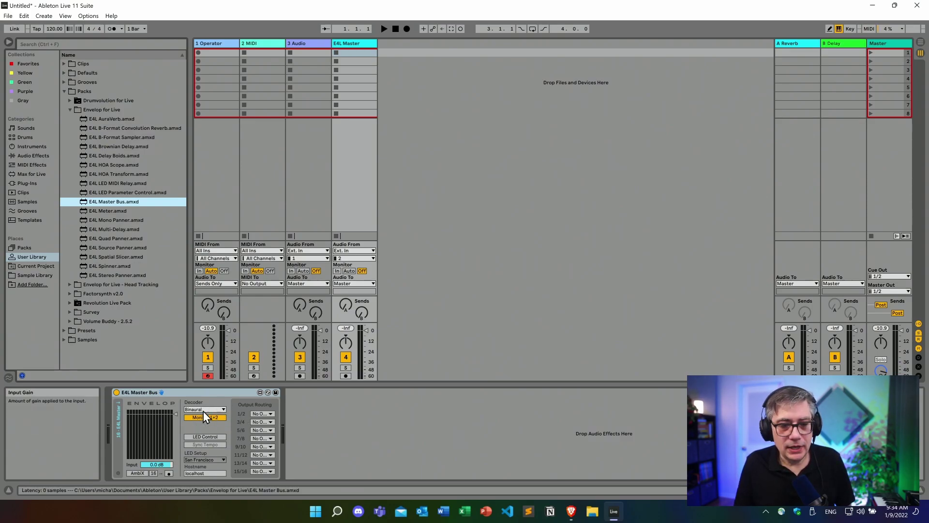
{"action": "left_click", "coordinate": [218, 410]}
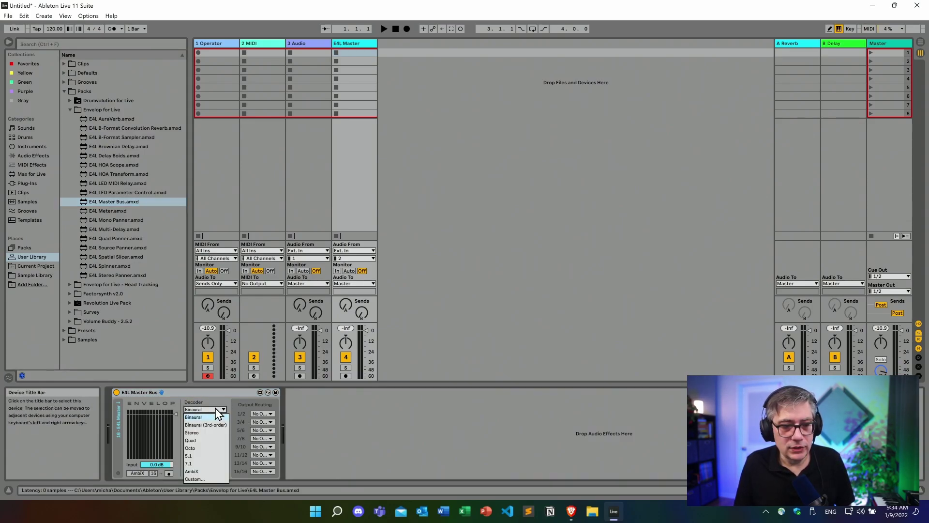
{"action": "left_click", "coordinate": [205, 433]}
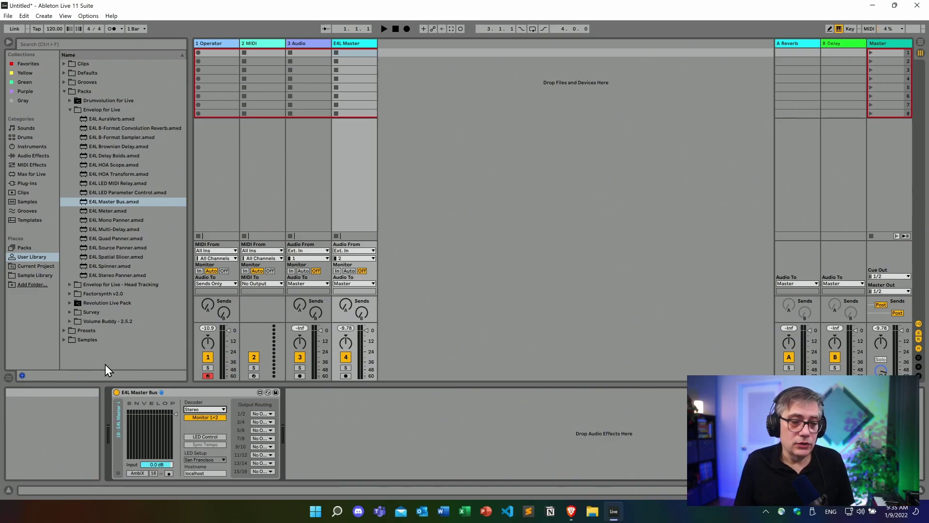
{"action": "left_click", "coordinate": [223, 410]}
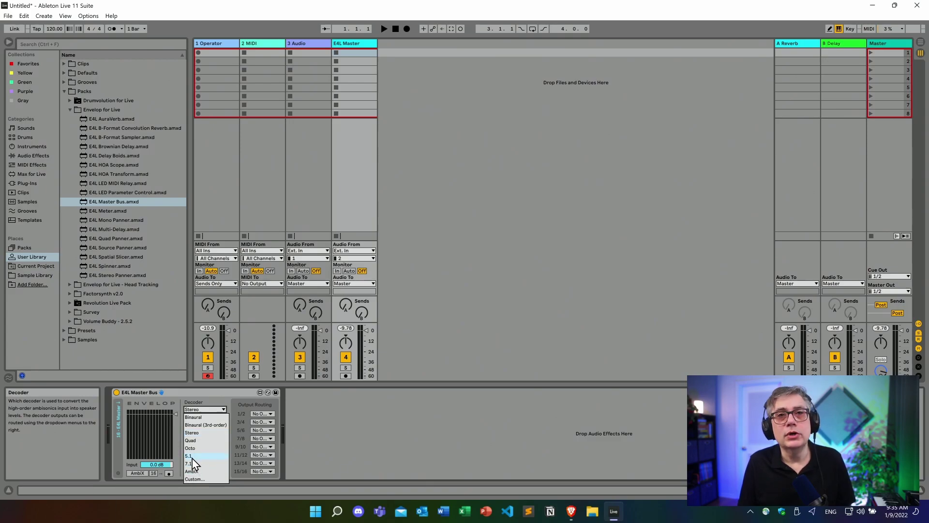
{"action": "left_click", "coordinate": [211, 396]}
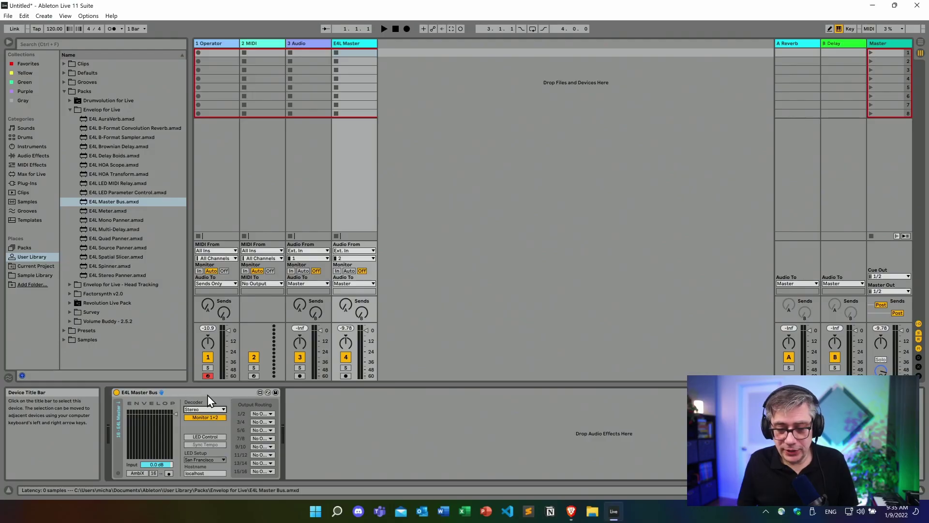
Switch the Operator track's Source Panner to Mono and place the source at about 41° azimuth, 44° elevation and 0.74 radius
{"action": "left_click", "coordinate": [221, 44]}
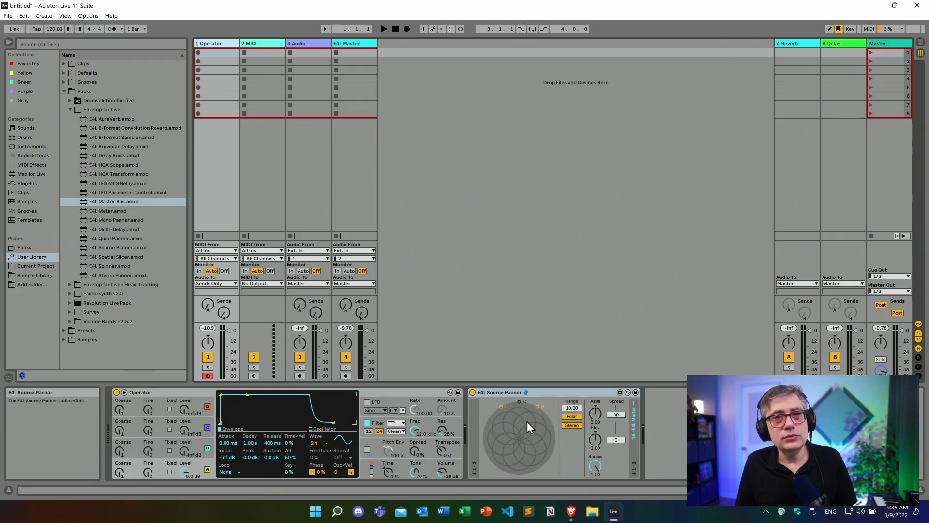
{"action": "left_click", "coordinate": [572, 425]}
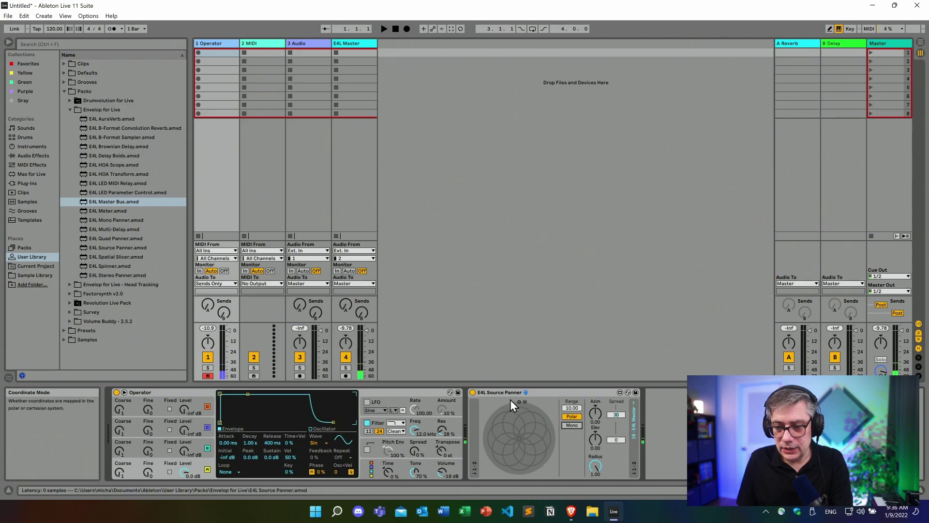
{"action": "left_click_drag", "start_coordinate": [520, 402], "coordinate": [515, 424]}
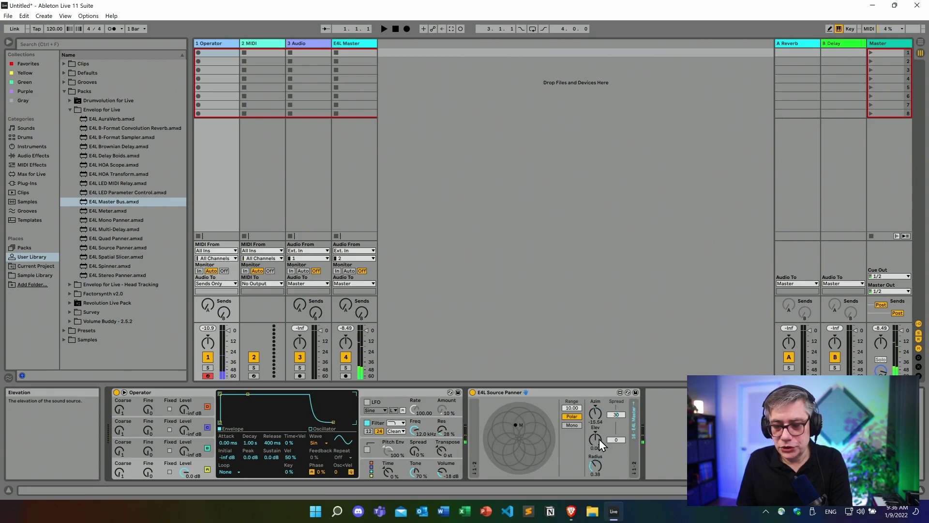
{"action": "left_click_drag", "start_coordinate": [600, 438], "coordinate": [600, 418]}
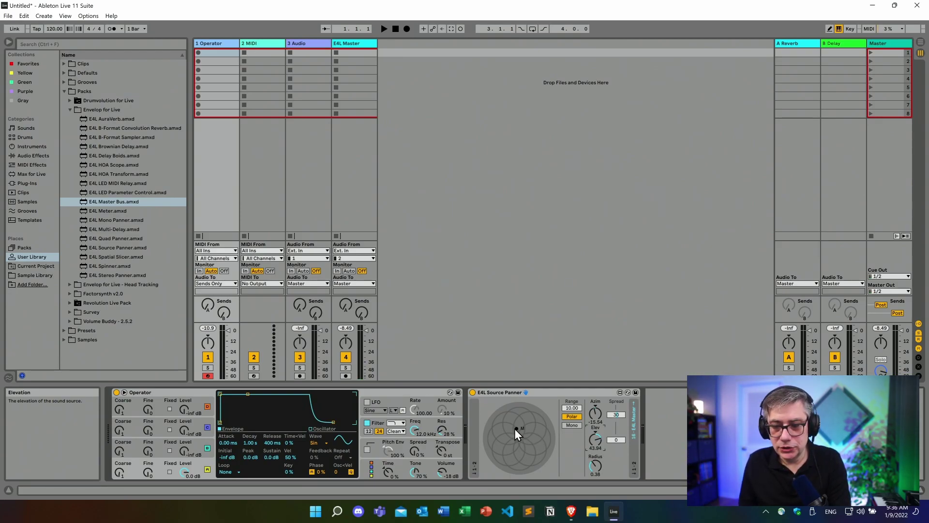
{"action": "left_click_drag", "start_coordinate": [517, 429], "coordinate": [533, 424]}
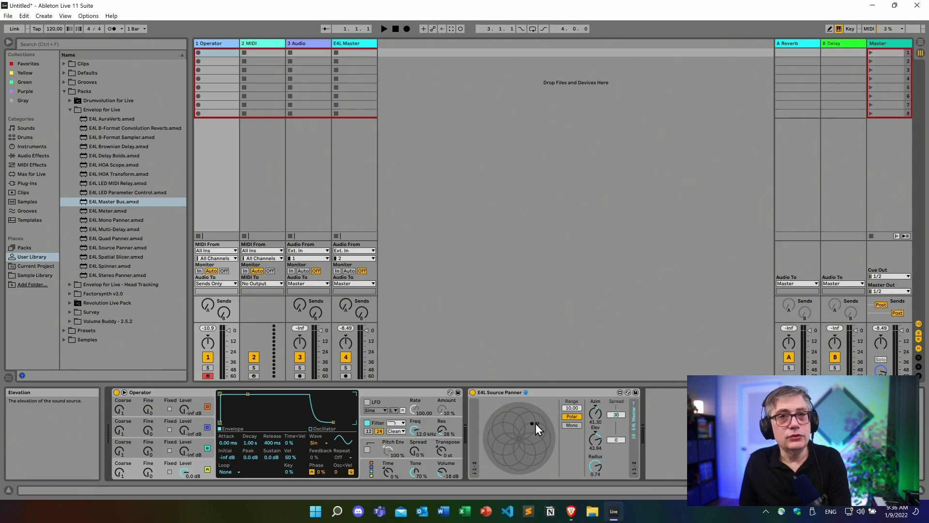
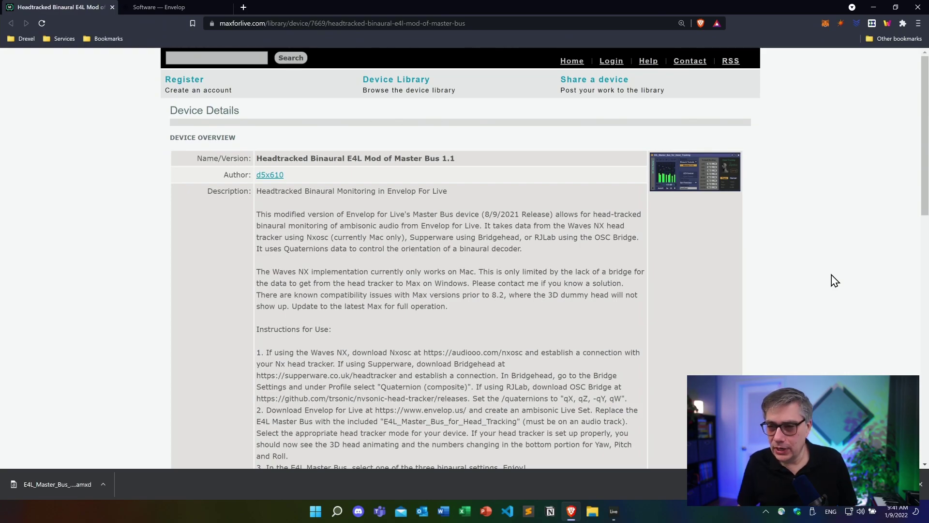
Read the description and usage instructions for the Headtracked Binaural E4L Mod of Master Bus on maxforlive.com
{"action": "scroll", "coordinate": [509, 209], "scroll_direction": "down", "scroll_amount": 8}
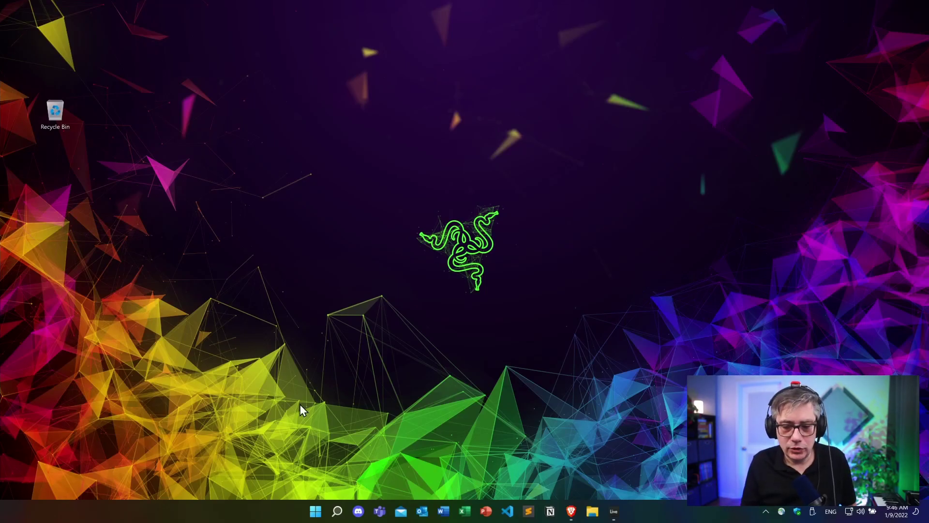
Launch Head Tracker OSC Bridge and connect it to the head tracker on serial port COM5
{"action": "left_click", "coordinate": [316, 512]}
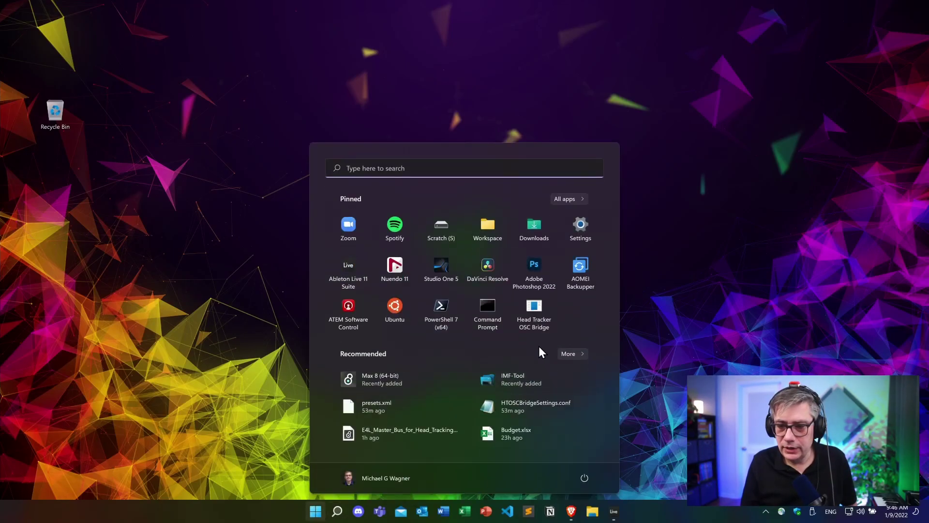
{"action": "left_click", "coordinate": [535, 314]}
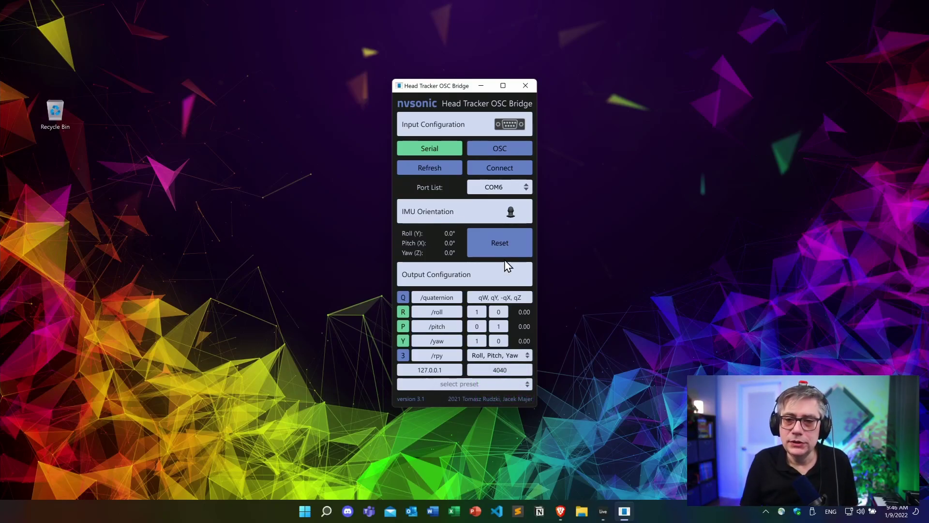
{"action": "left_click", "coordinate": [504, 186]}
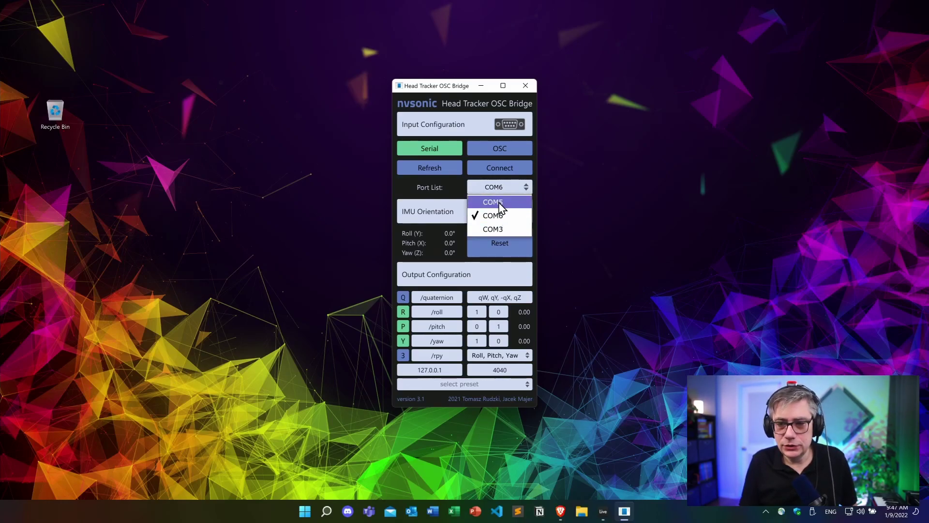
{"action": "left_click", "coordinate": [494, 203]}
{"action": "left_click", "coordinate": [507, 169]}
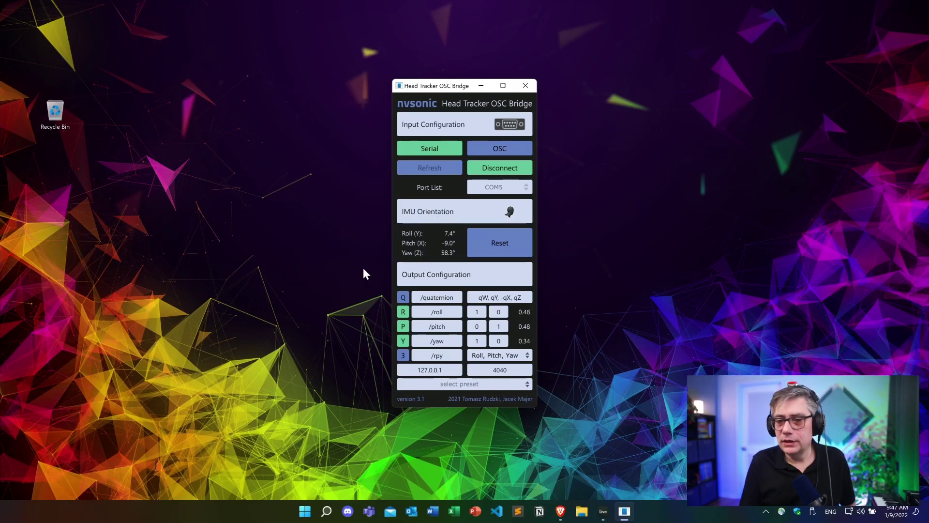
Reset the head tracker's IMU orientation and move the bridge window aside on the desktop
{"action": "left_click", "coordinate": [505, 245]}
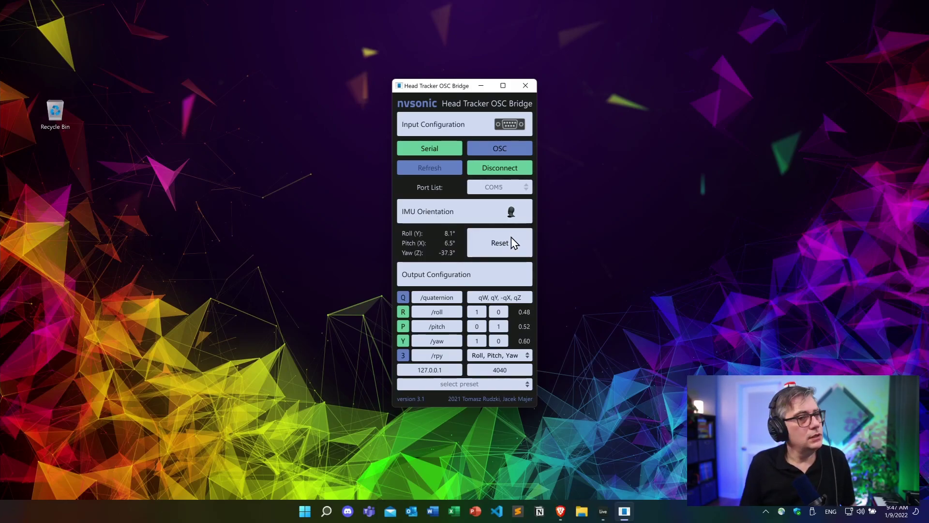
{"action": "left_click", "coordinate": [496, 244]}
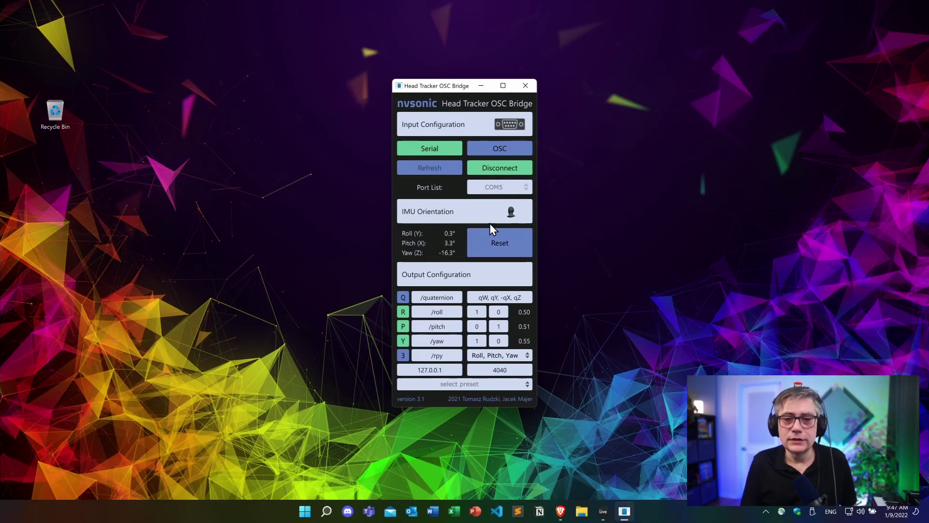
{"action": "left_click_drag", "start_coordinate": [433, 89], "coordinate": [128, 72]}
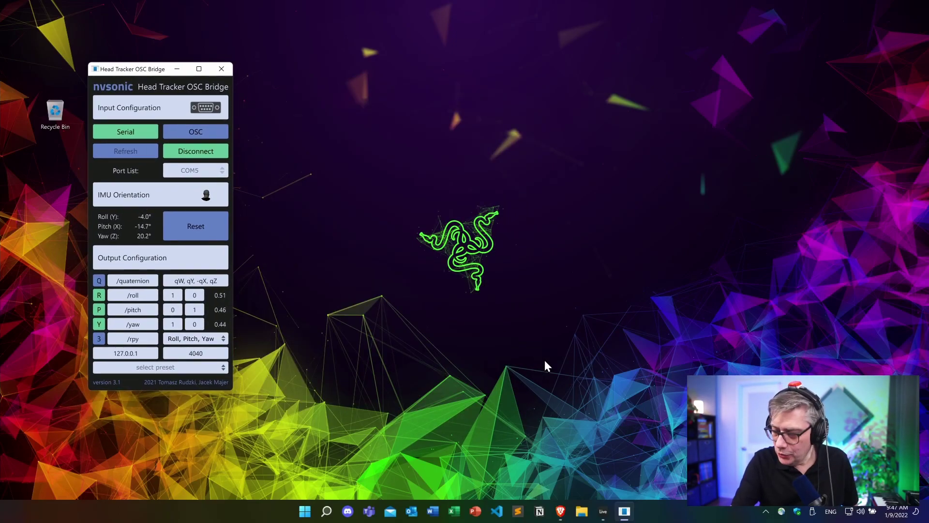
In Ableton Live, replace the E4L Master track's Master Bus device with E4L_Master_Bus_for_Head_Tracking from the Envelop for Live - Head Tracking folder
{"action": "left_click", "coordinate": [603, 511]}
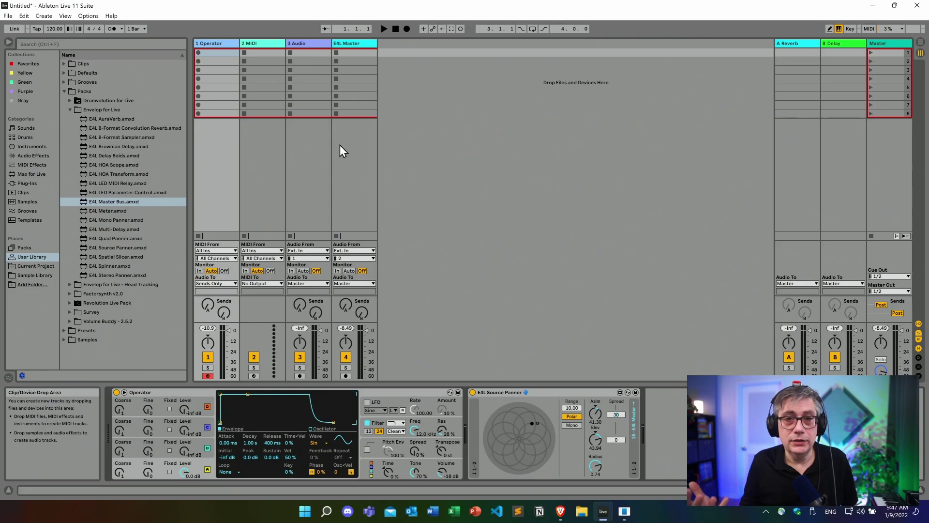
{"action": "left_click", "coordinate": [362, 43]}
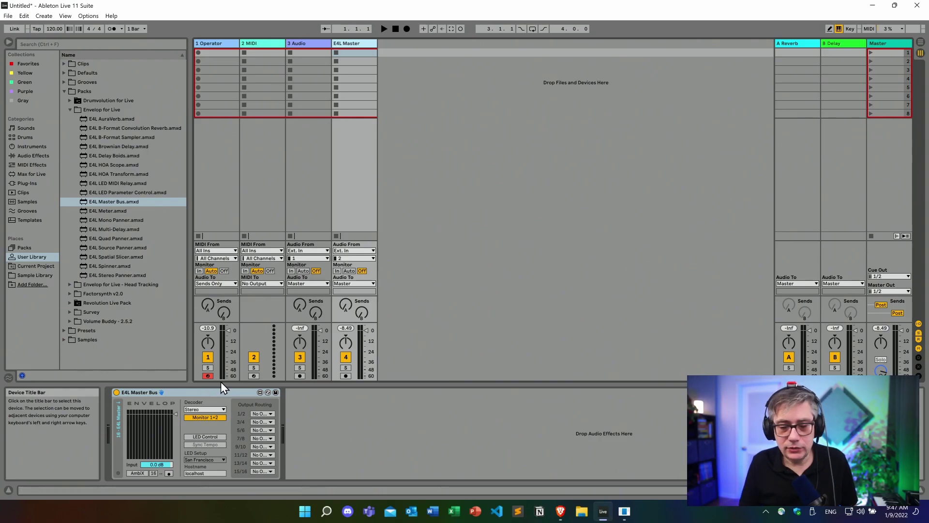
{"action": "right_click", "coordinate": [207, 394]}
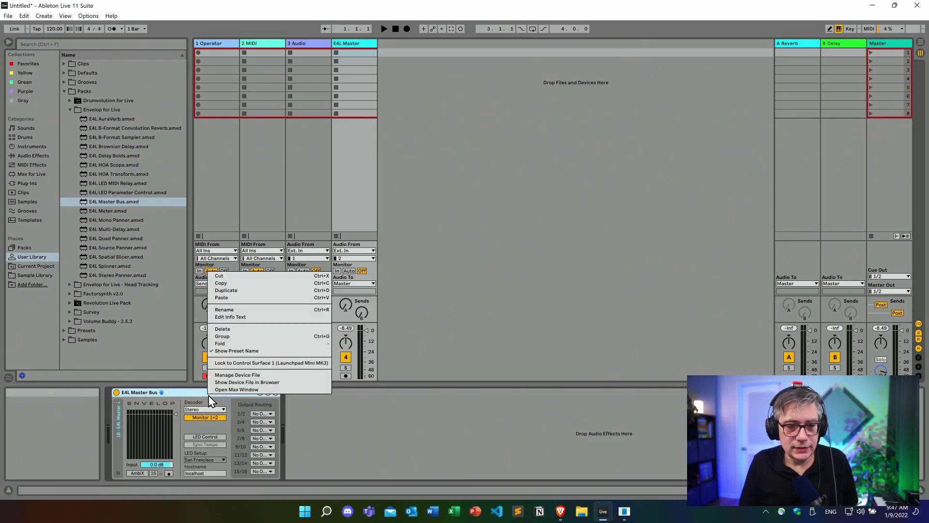
{"action": "left_click", "coordinate": [224, 329]}
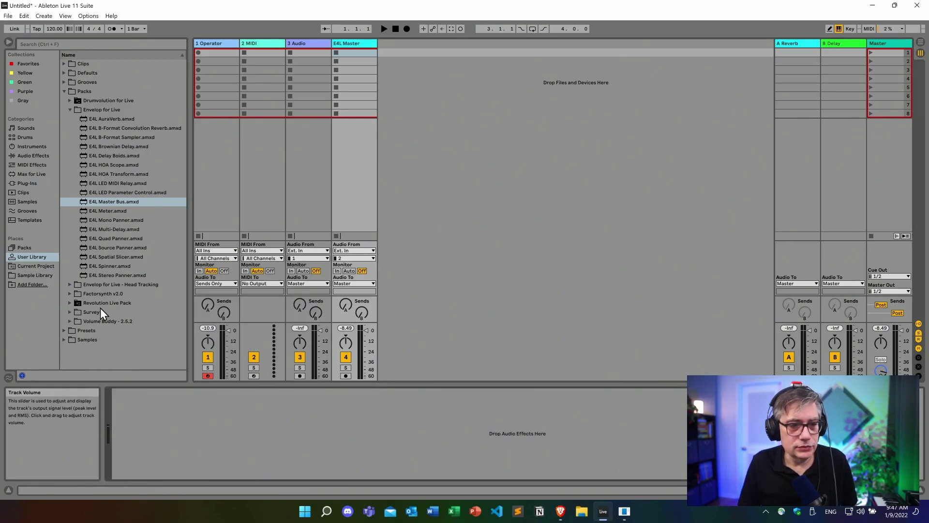
{"action": "left_click", "coordinate": [70, 284]}
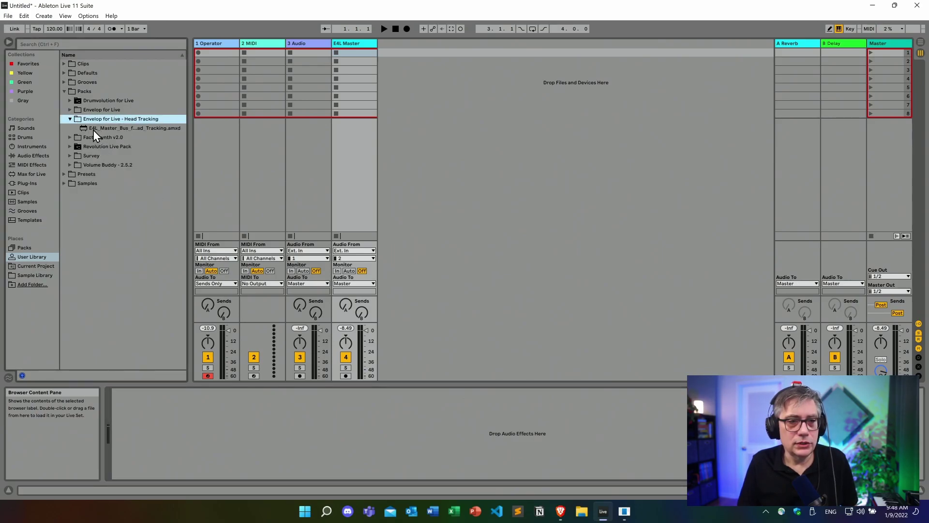
{"action": "left_click_drag", "start_coordinate": [136, 128], "coordinate": [349, 163]}
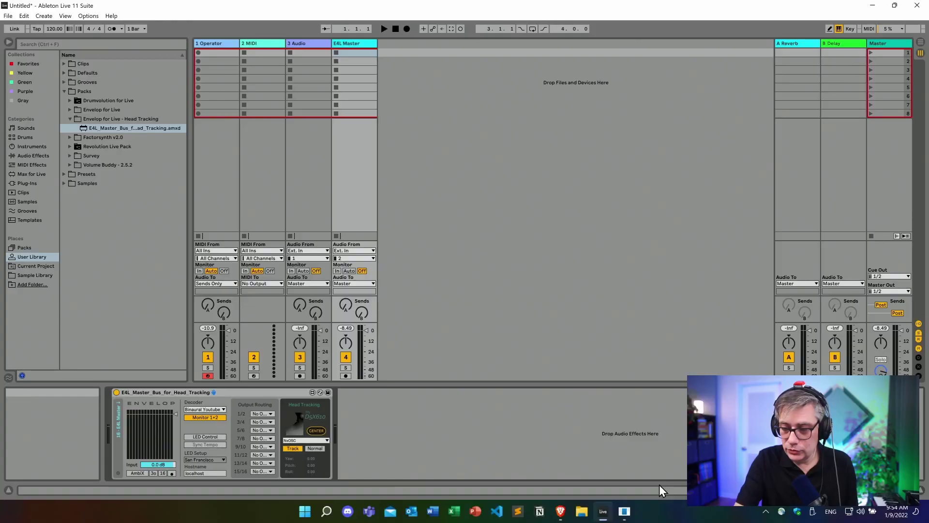
Switch to Head Tracker OSC Bridge and enable only the quaternion output, turning off roll, pitch and yaw
{"action": "left_click", "coordinate": [625, 511]}
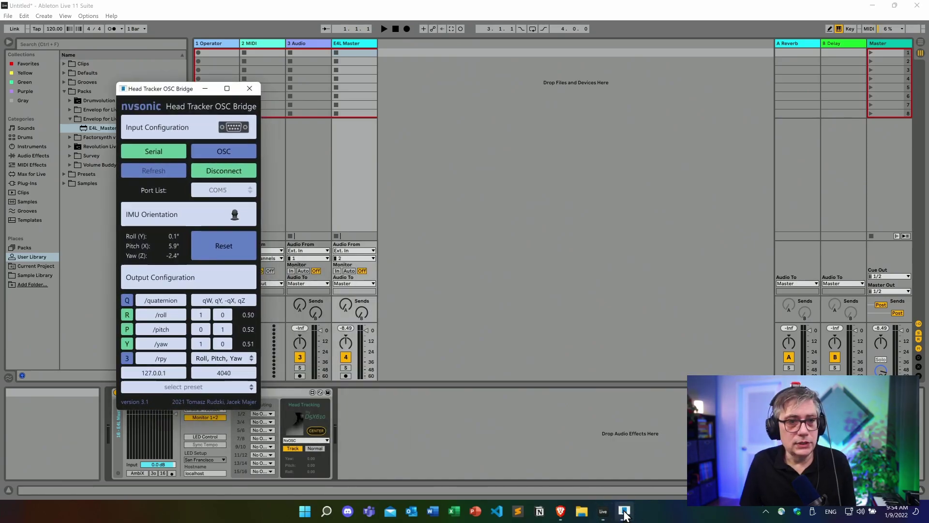
{"action": "left_click_drag", "start_coordinate": [150, 88], "coordinate": [219, 71]}
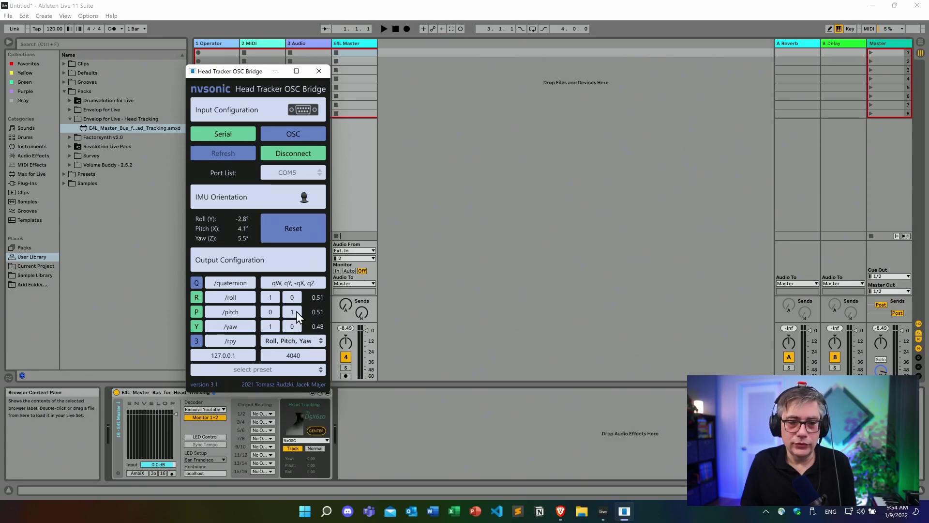
{"action": "left_click", "coordinate": [196, 297]}
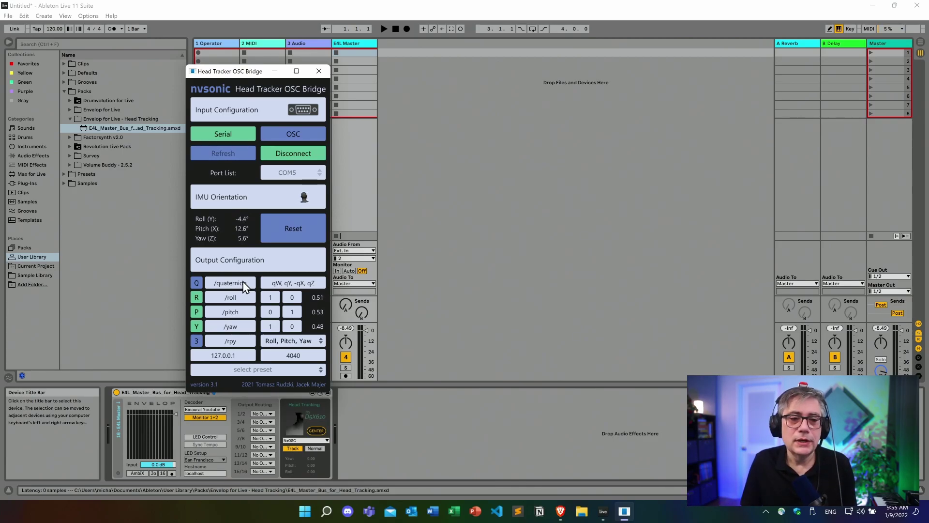
{"action": "left_click", "coordinate": [196, 297]}
{"action": "left_click", "coordinate": [196, 312]}
{"action": "left_click", "coordinate": [197, 327]}
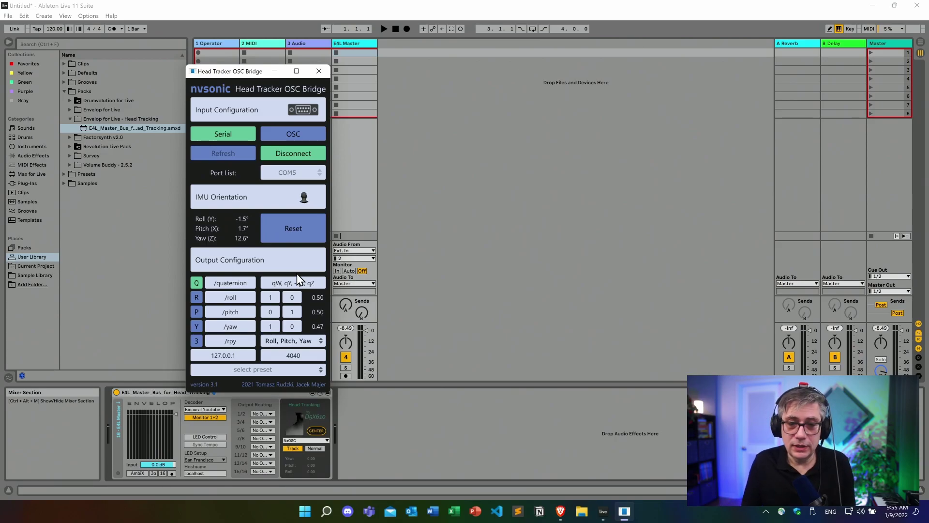
Set the /quaternion output's component order to "qX, qZ, -qY, qW"
{"action": "left_click", "coordinate": [314, 282]}
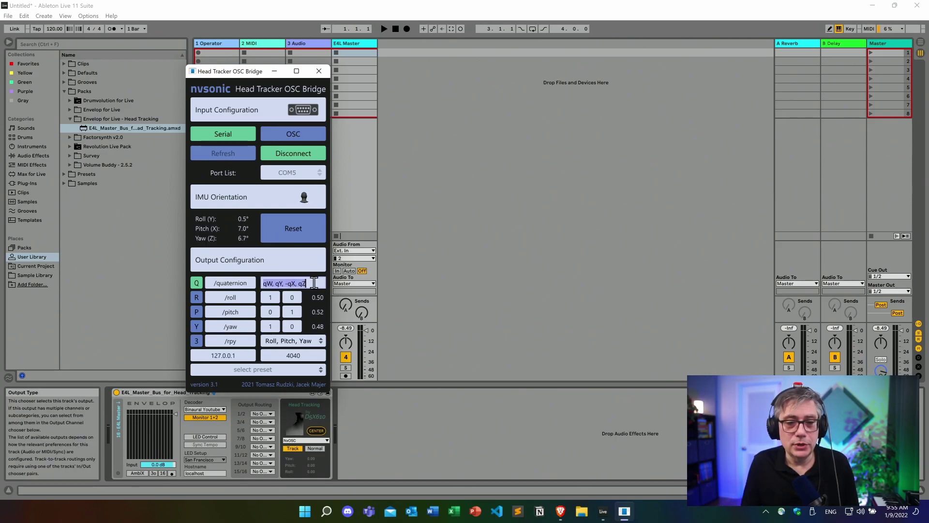
{"action": "type", "text": "qX,"}
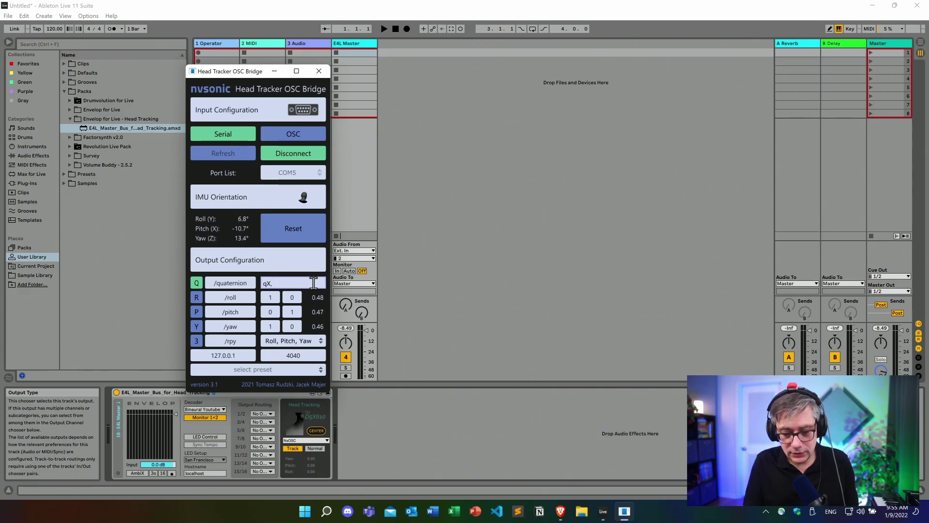
{"action": "type", "text": " qZ,"}
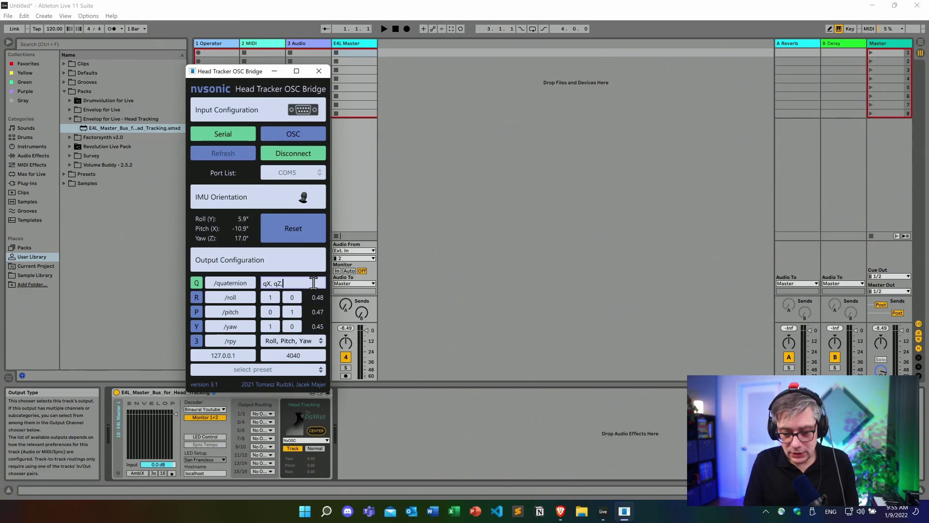
{"action": "type", "text": " -qY"}
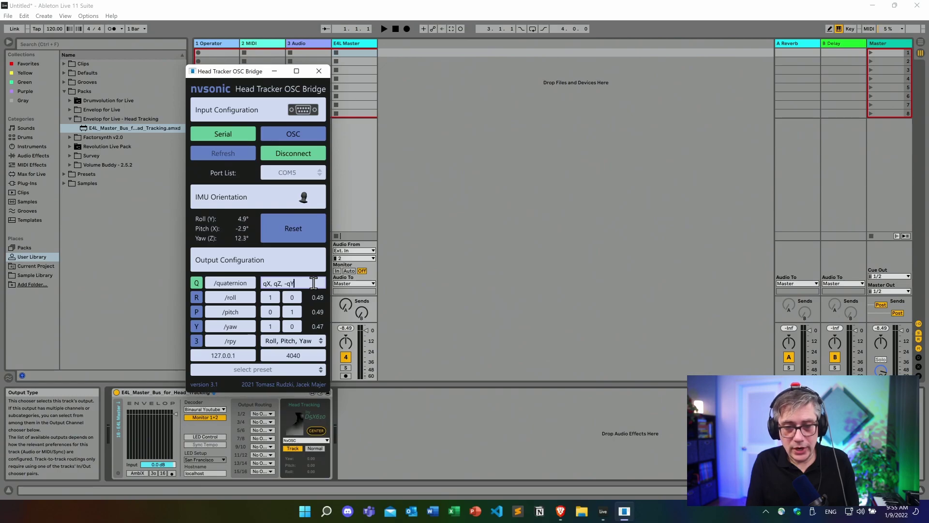
{"action": "type", "text": ", qW"}
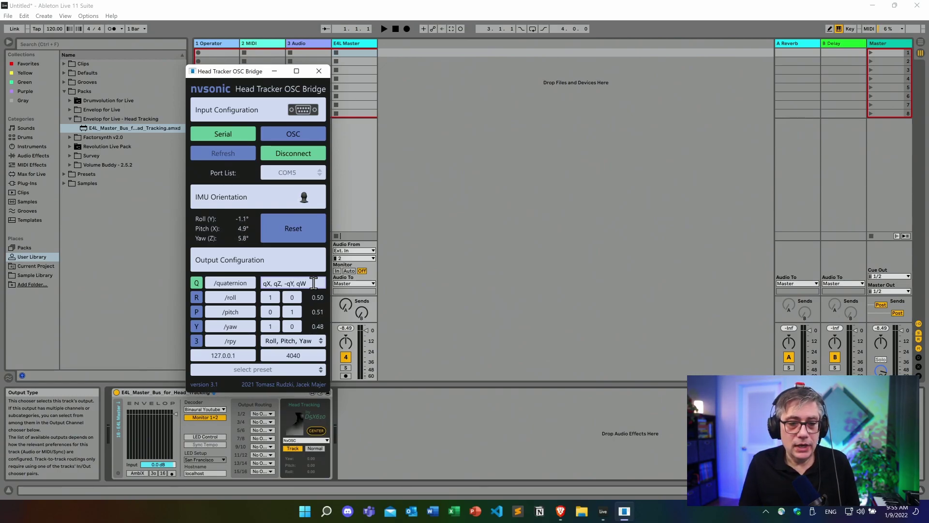
{"action": "key", "text": "Return"}
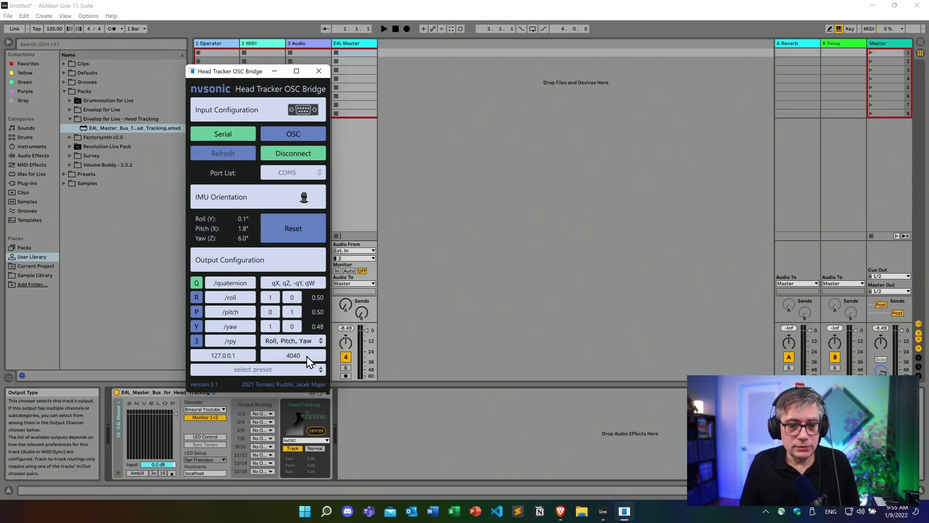
Set the bridge's OSC output port to 8000 and reset the IMU orientation
{"action": "left_click", "coordinate": [300, 355]}
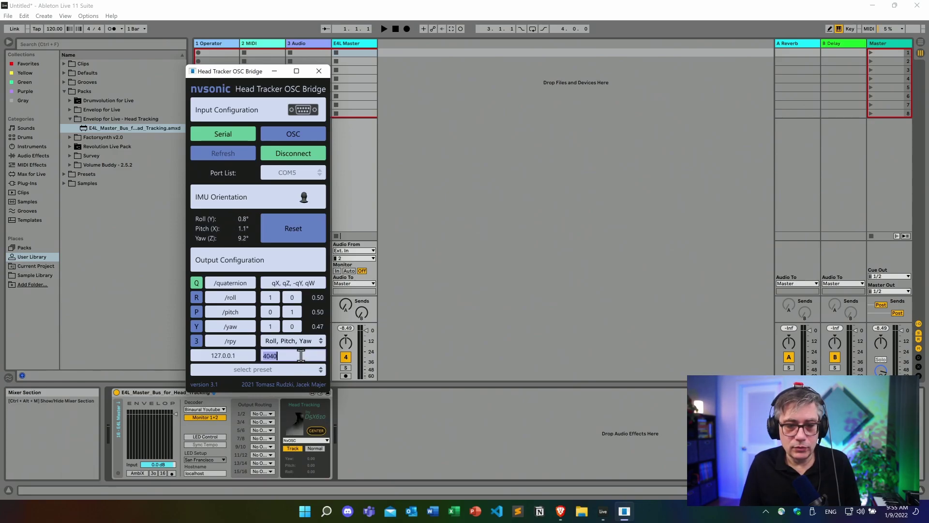
{"action": "type", "text": "8000"}
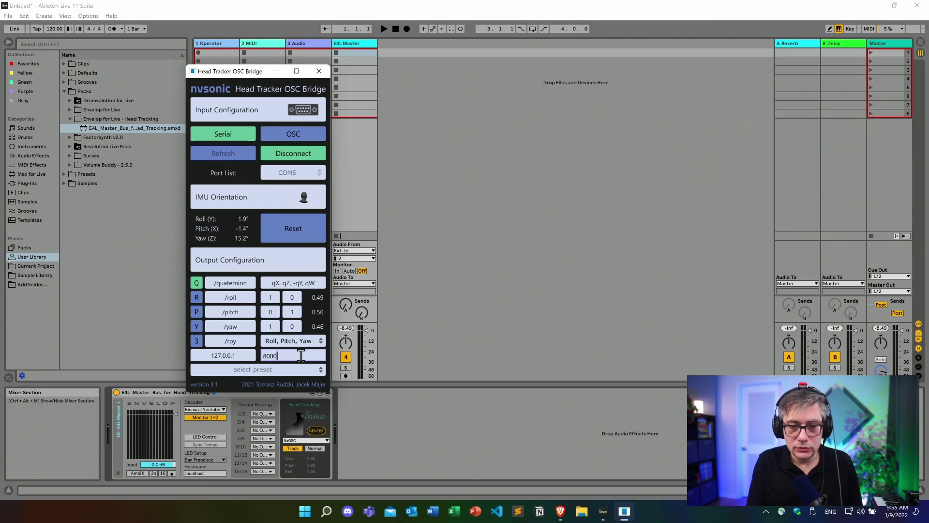
{"action": "key", "text": "Return"}
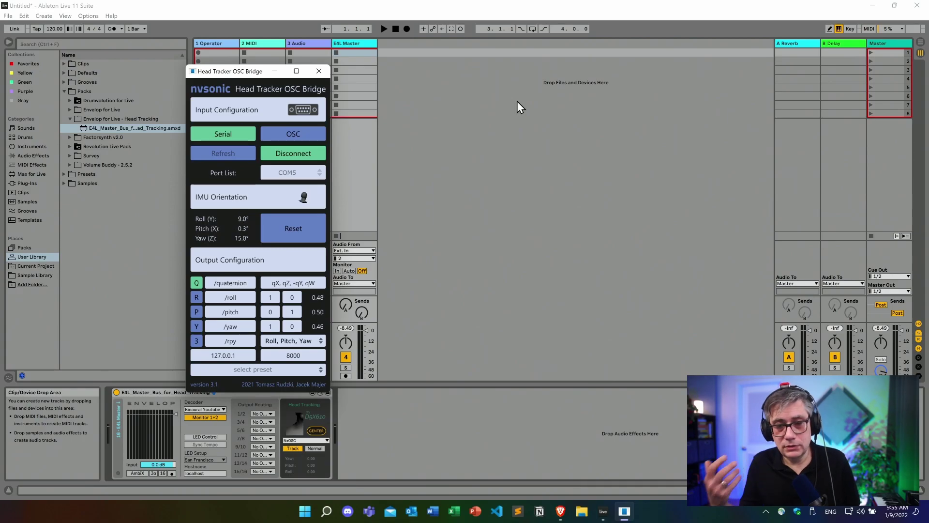
{"action": "left_click", "coordinate": [296, 229]}
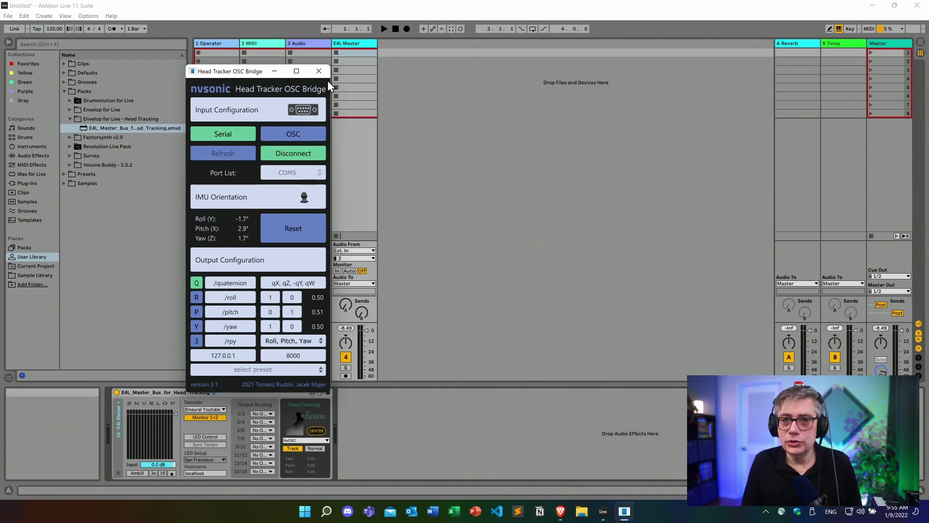
Return to Ableton Live and set the E4L master bus device's tracker to RJLab and its decoder to Binaural (3rd-order)
{"action": "left_click", "coordinate": [274, 71]}
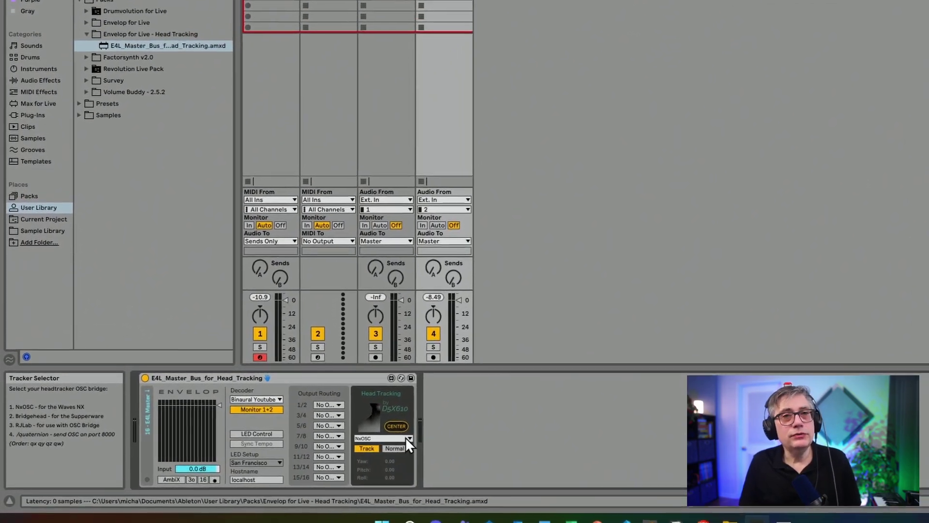
{"action": "left_click", "coordinate": [377, 438]}
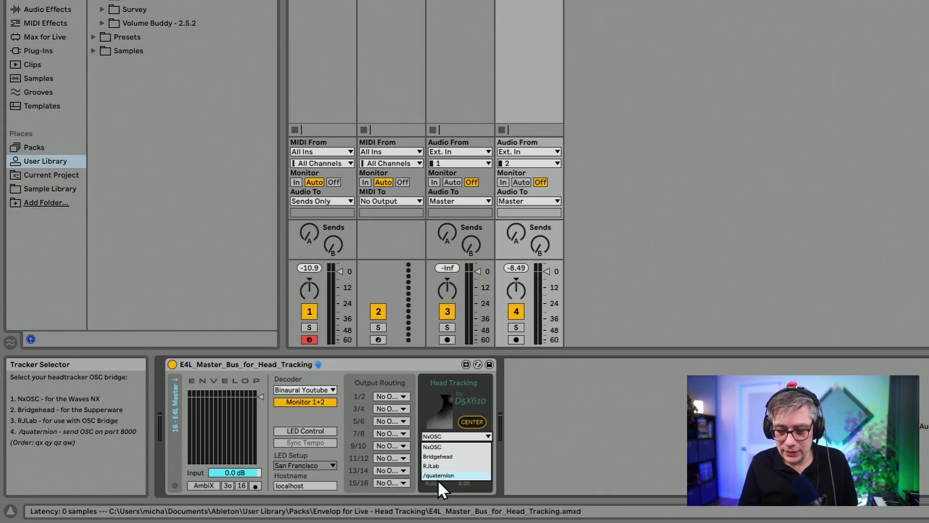
{"action": "left_click", "coordinate": [426, 466]}
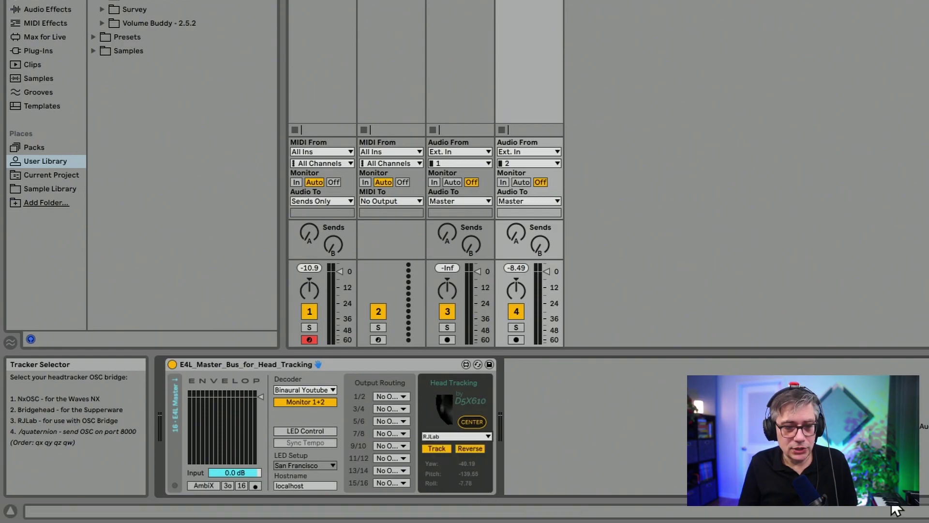
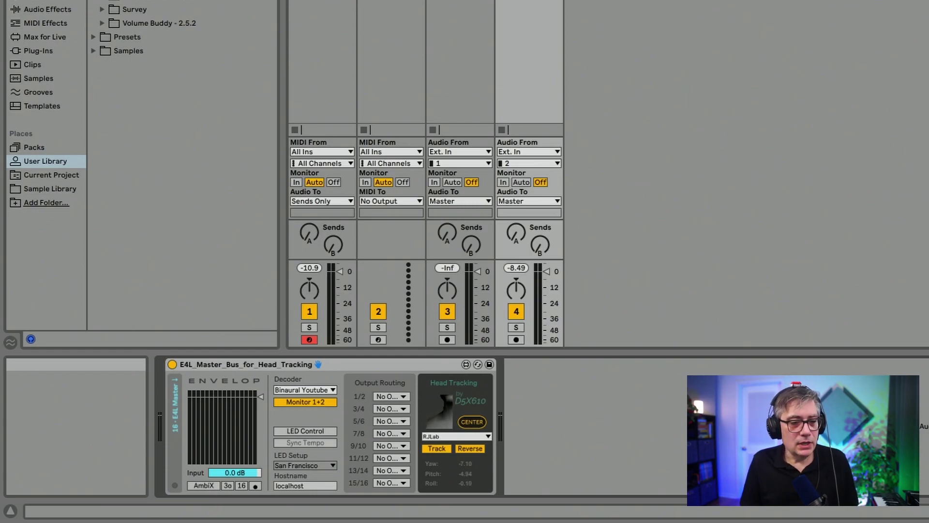
{"action": "left_click", "coordinate": [319, 389]}
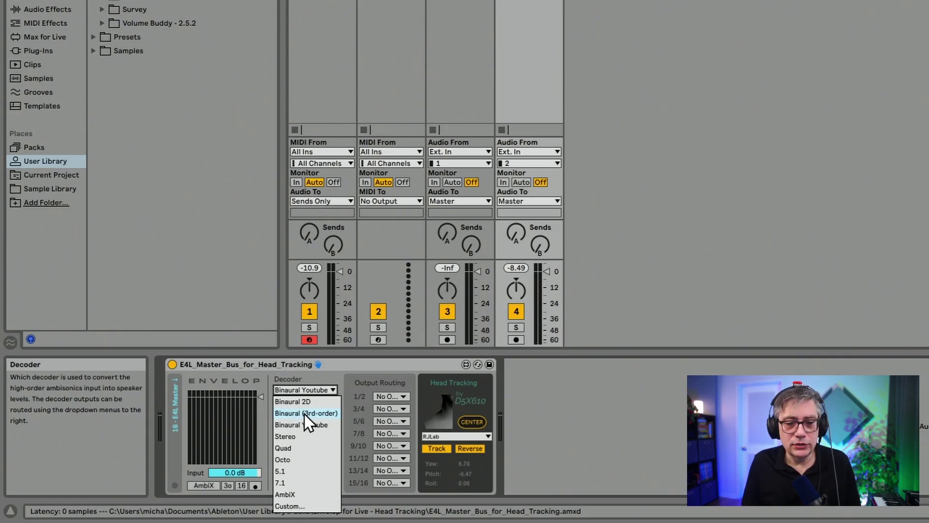
{"action": "left_click", "coordinate": [305, 414]}
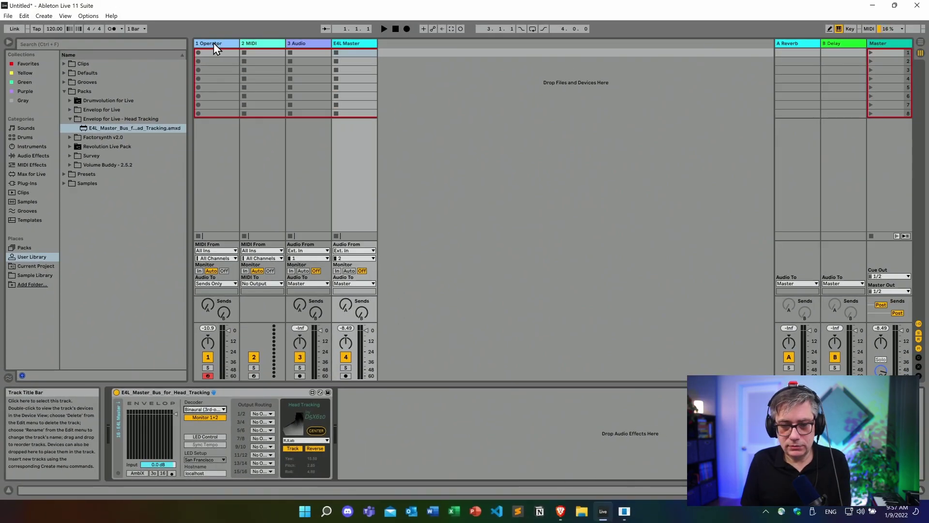
On the Operator track, move the E4L Source Panner's source around, ending near the front at azimuth about 5 and radius about 0.83
{"action": "left_click", "coordinate": [214, 44]}
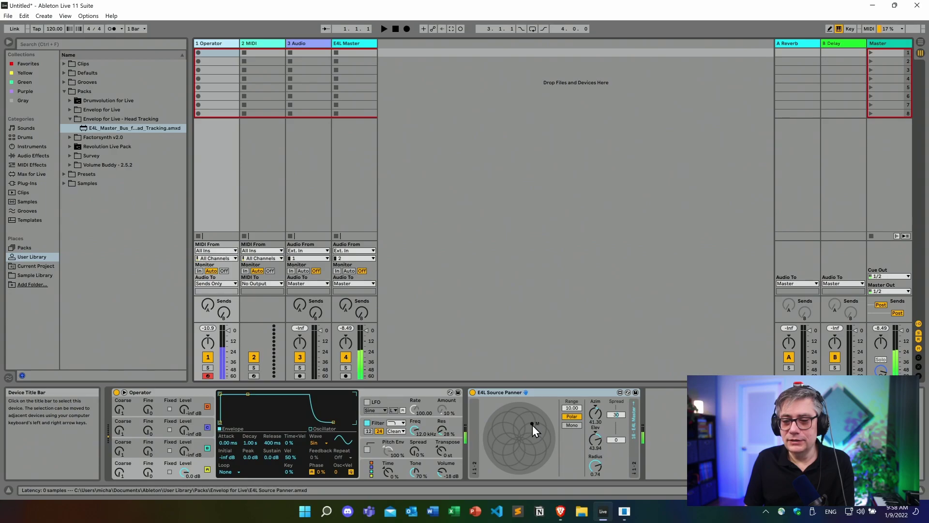
{"action": "left_click_drag", "start_coordinate": [532, 425], "coordinate": [547, 432]}
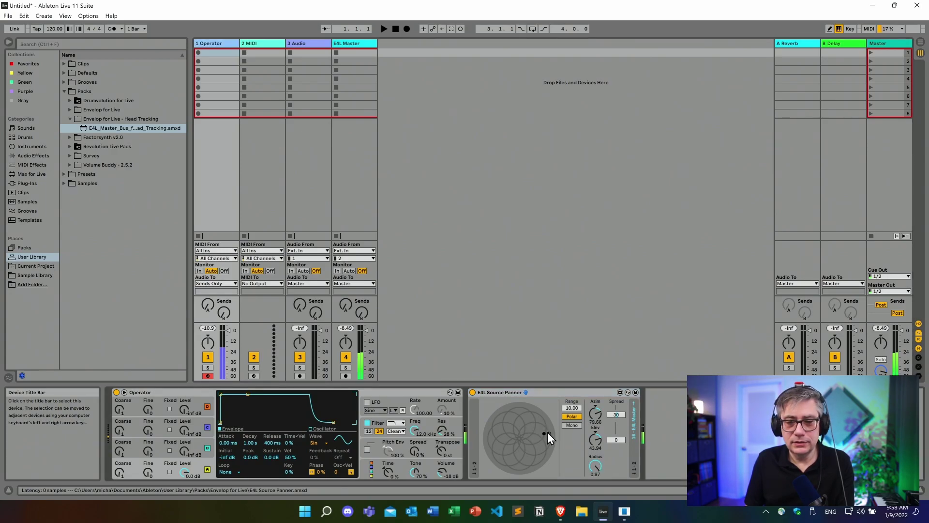
{"action": "left_click_drag", "start_coordinate": [548, 432], "coordinate": [528, 424]}
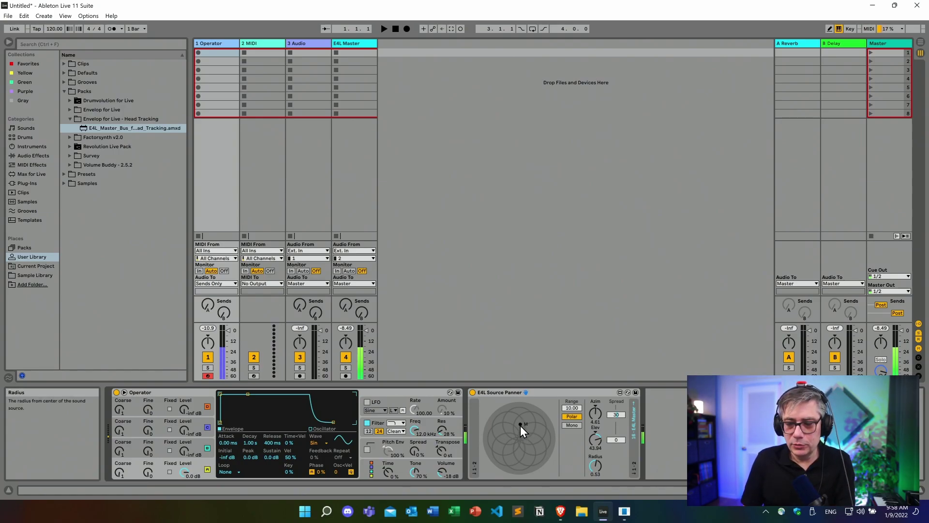
{"action": "left_click_drag", "start_coordinate": [521, 423], "coordinate": [519, 416]}
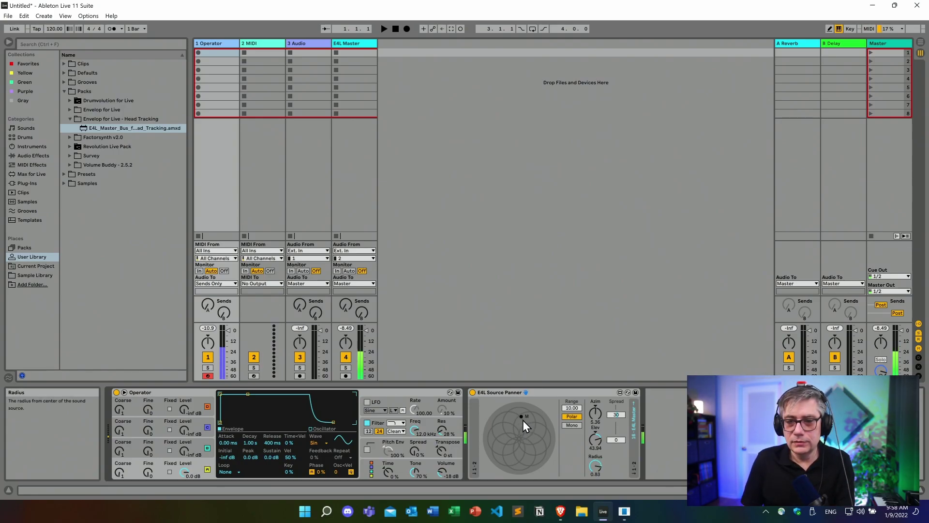